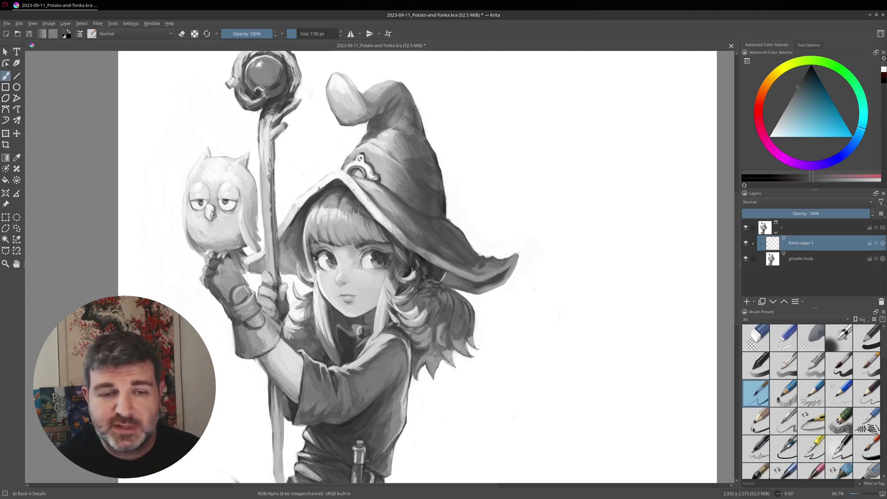
# Paint thin wavy test strokes with Ink-3 Gpen and Basic-6 Details, then a thick one at 36 px
pyautogui.click(813, 448)
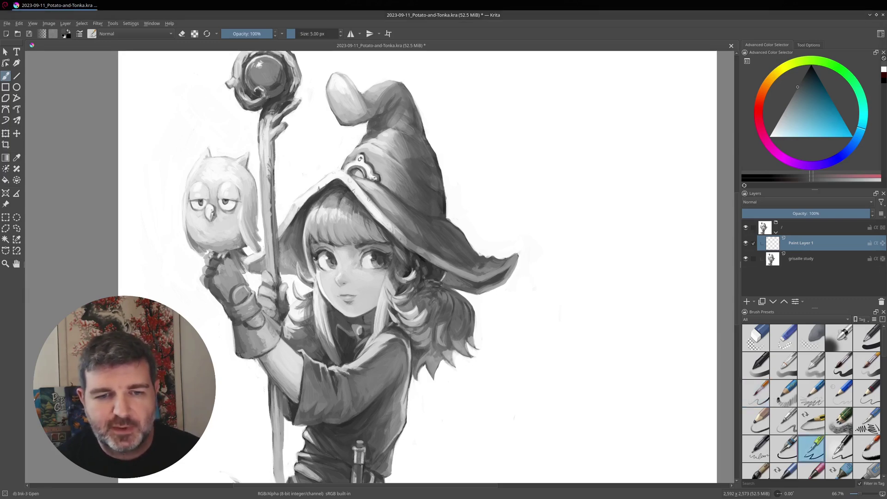
pyautogui.moveTo(544, 162)
pyautogui.mouseDown()
pyautogui.moveTo(556, 263)
pyautogui.moveTo(584, 350)
pyautogui.moveTo(631, 425)
pyautogui.mouseUp()
pyautogui.click(758, 397)
pyautogui.moveTo(576, 183)
pyautogui.mouseDown()
pyautogui.moveTo(592, 260)
pyautogui.moveTo(622, 337)
pyautogui.mouseUp()
pyautogui.press(']')
pyautogui.press(']')
pyautogui.press(']')
pyautogui.press(']')
pyautogui.press(']')
pyautogui.press(']')
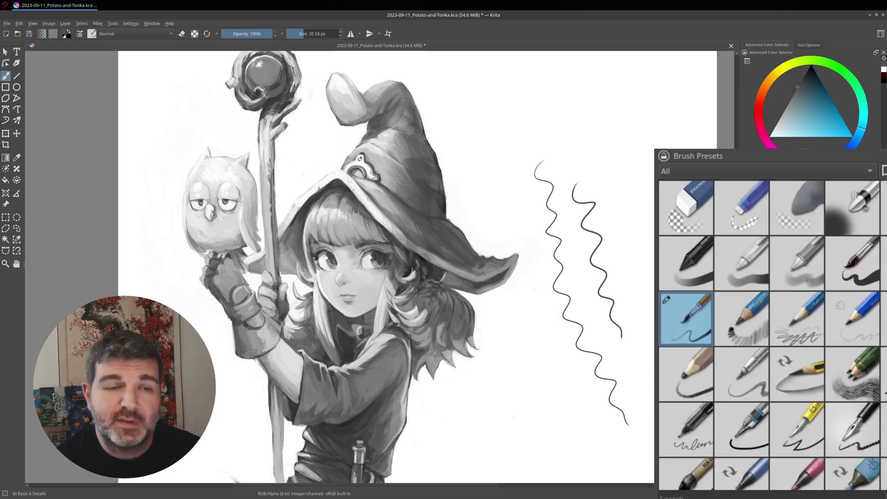
pyautogui.moveTo(617, 190)
pyautogui.mouseDown()
pyautogui.moveTo(633, 223)
pyautogui.moveTo(632, 287)
pyautogui.moveTo(649, 329)
pyautogui.mouseUp()
# Paint a light-grey wavy stroke with Basic-2 Opacity at about half opacity
pyautogui.click(689, 264)
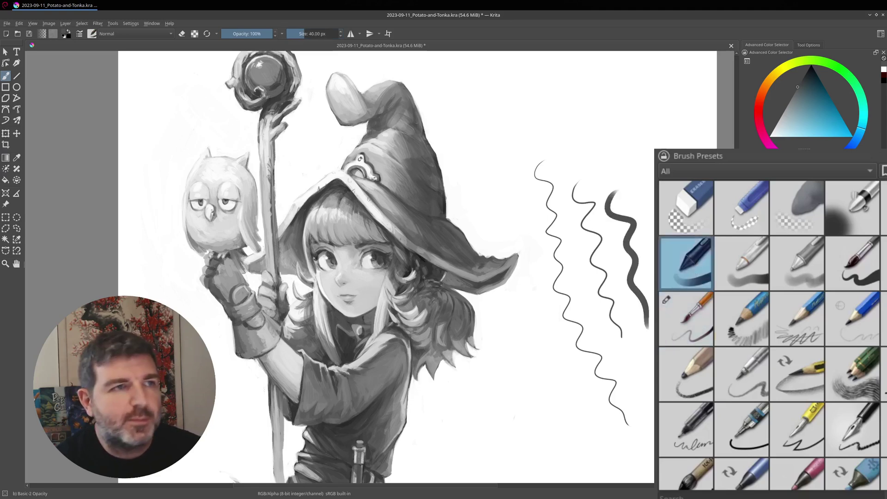
pyautogui.click(249, 34)
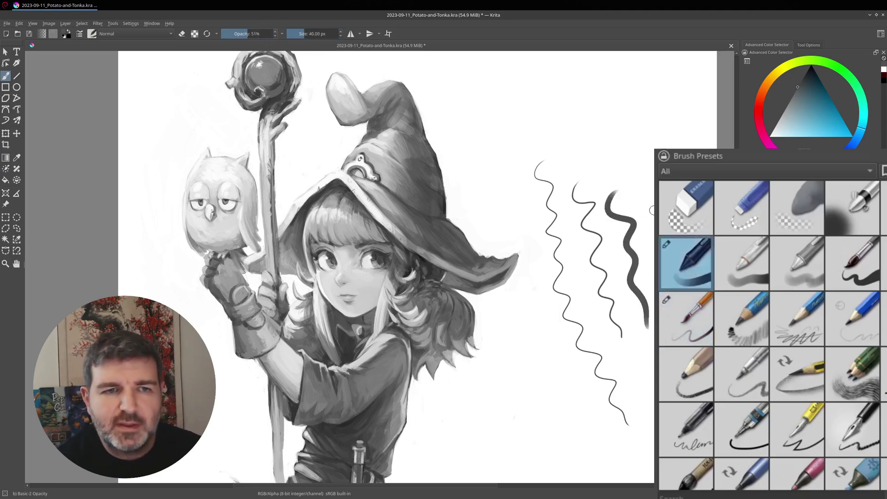
pyautogui.moveTo(640, 117)
pyautogui.mouseDown()
pyautogui.moveTo(653, 250)
pyautogui.moveTo(626, 344)
pyautogui.moveTo(598, 238)
pyautogui.moveTo(643, 193)
pyautogui.mouseUp()
# Paint a thick dark Basic-3 Flow stroke and a broad 122 px Basic-4 Flow Opacity stroke
pyautogui.click(737, 263)
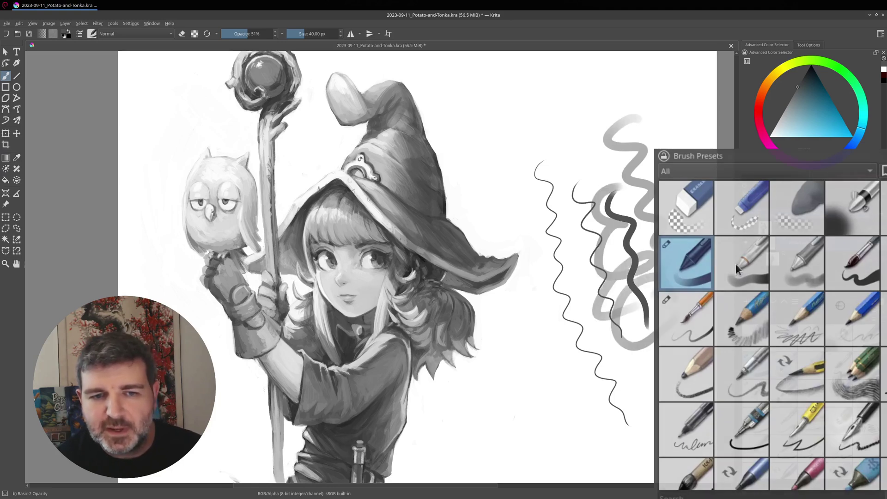
pyautogui.moveTo(524, 116); pyautogui.dragTo(557, 180)
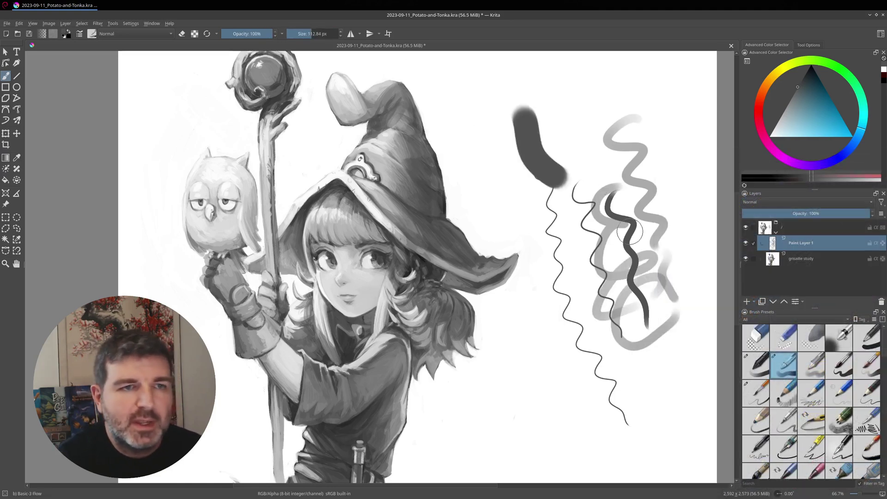
pyautogui.click(811, 365)
pyautogui.moveTo(309, 31); pyautogui.dragTo(314, 31)
pyautogui.moveTo(526, 116)
pyautogui.mouseDown()
pyautogui.moveTo(570, 351)
pyautogui.moveTo(629, 432)
pyautogui.mouseUp()
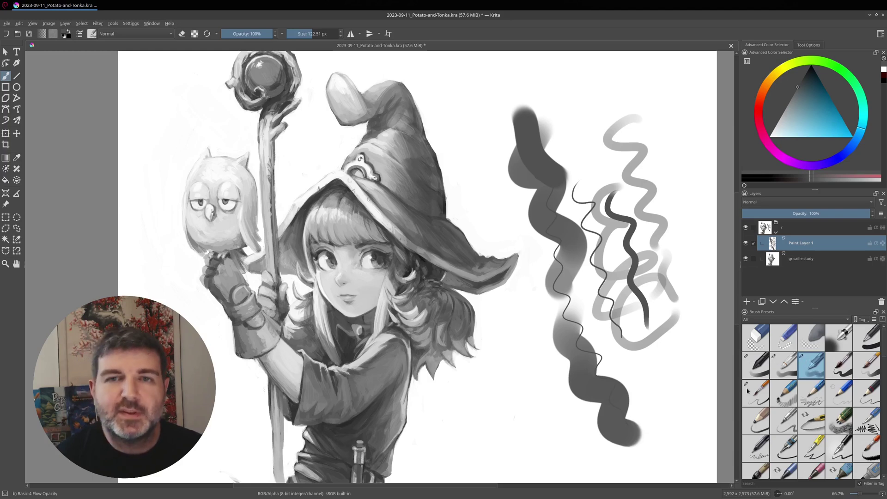
# Preview the Basic-6 Details preset card, then paint a light-grey loop and a dark grey wavy stroke
pyautogui.moveTo(747, 392)
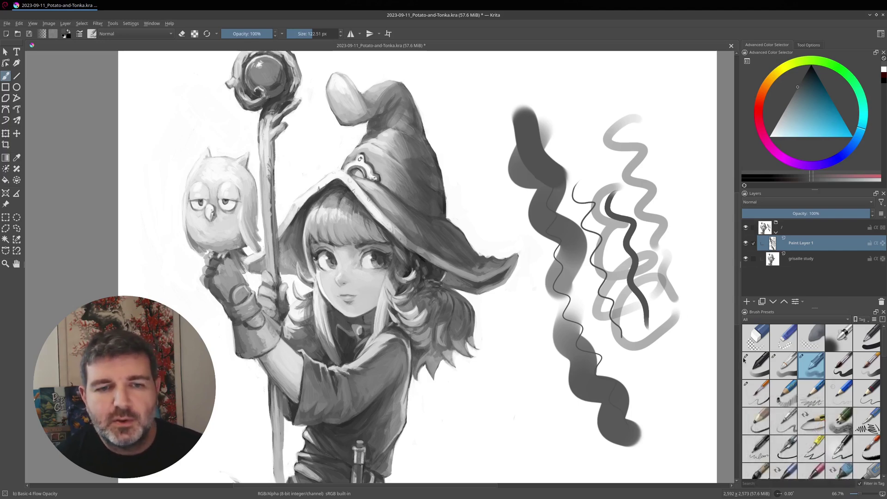
pyautogui.moveTo(572, 191)
pyautogui.mouseDown()
pyautogui.moveTo(561, 157)
pyautogui.moveTo(574, 193)
pyautogui.moveTo(588, 167)
pyautogui.moveTo(569, 118)
pyautogui.moveTo(603, 130)
pyautogui.mouseUp()
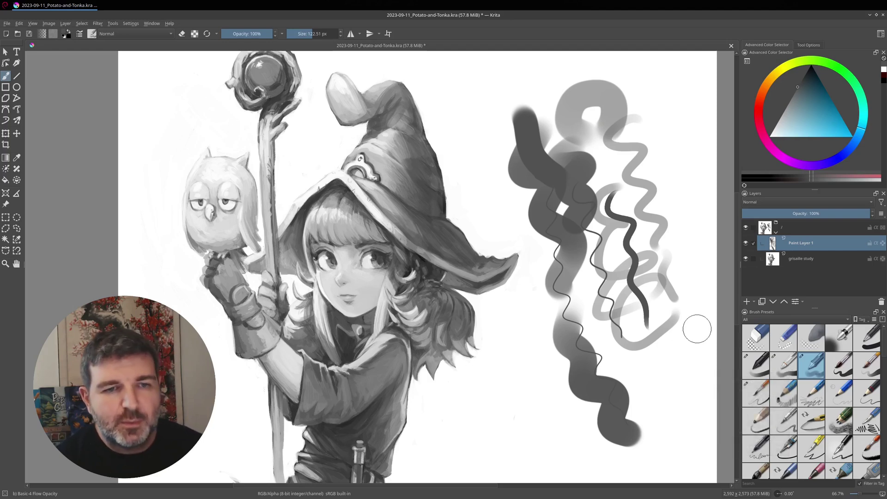
pyautogui.moveTo(664, 167); pyautogui.dragTo(680, 294)
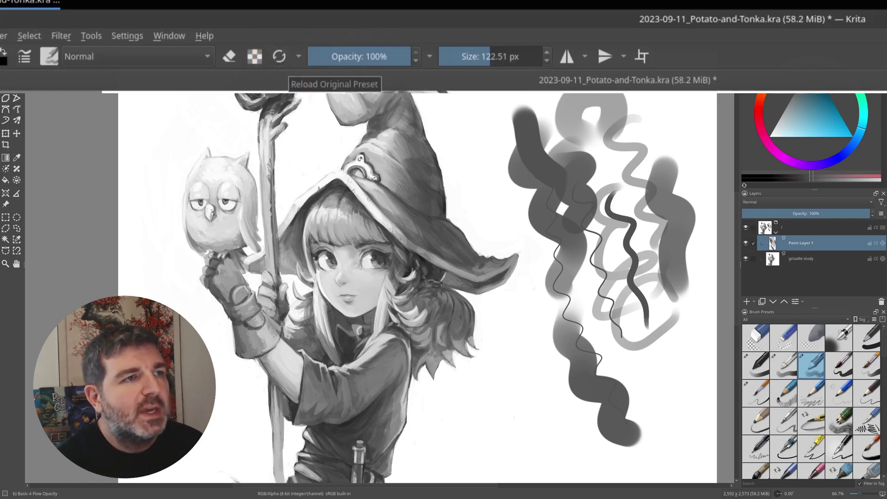
# Reload Basic-4 Flow Opacity's original 40 px settings, then switch through Basic-3 Flow and Basic-2 Opacity to Basic-6 Details
pyautogui.click(280, 57)
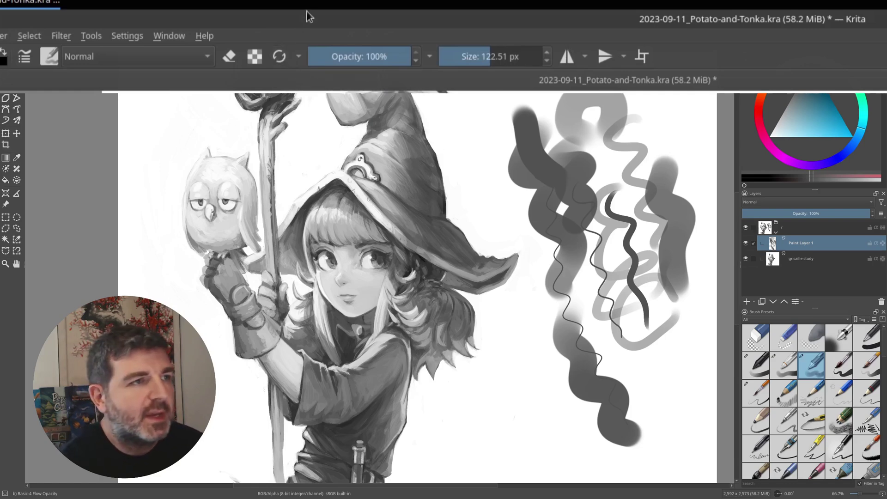
pyautogui.click(279, 56)
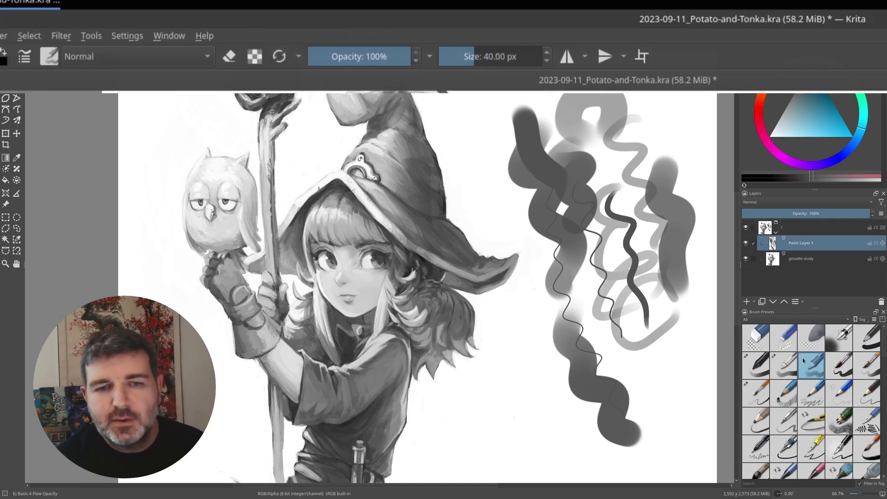
pyautogui.click(784, 365)
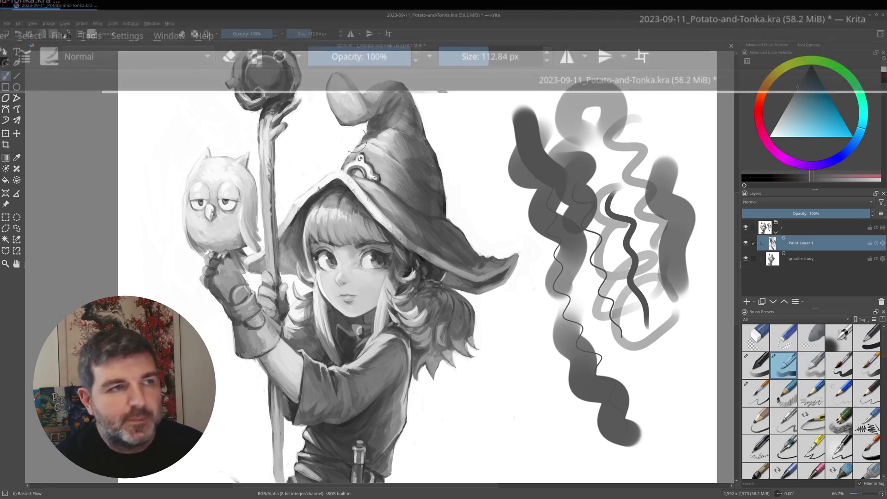
pyautogui.click(756, 365)
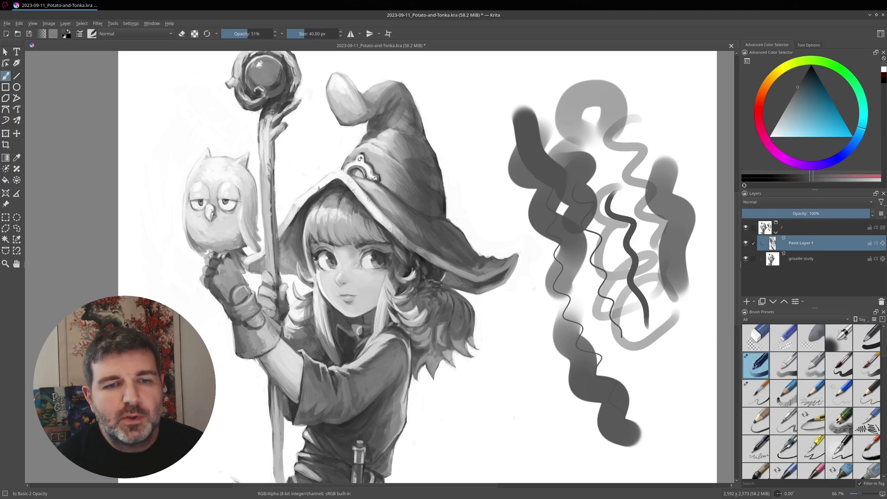
pyautogui.click(760, 394)
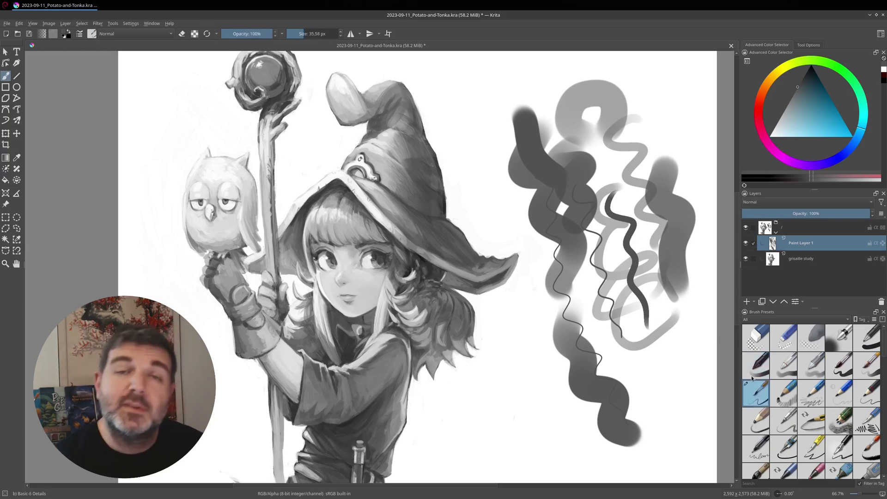
# Reload Basic-6 Details and paint thin and thick dark test strokes with it and Basic-2 Opacity
pyautogui.click(207, 34)
pyautogui.moveTo(618, 172); pyautogui.dragTo(627, 345)
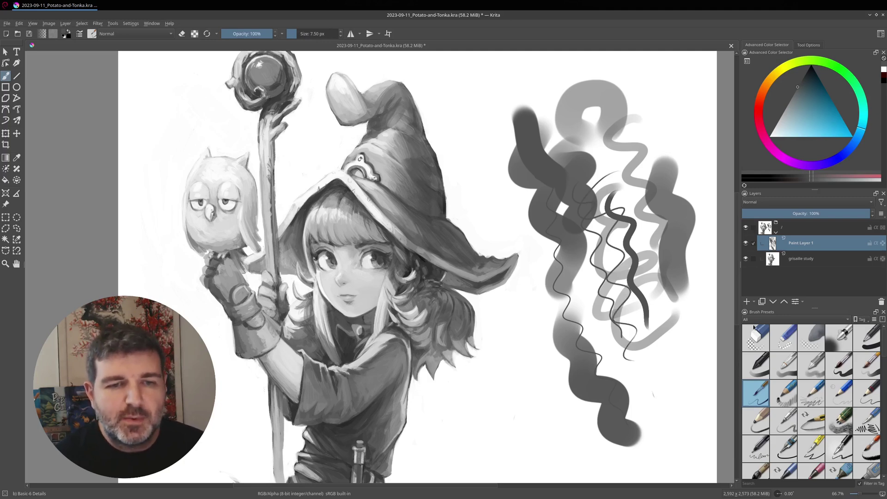
pyautogui.click(756, 365)
pyautogui.moveTo(610, 258); pyautogui.dragTo(632, 374)
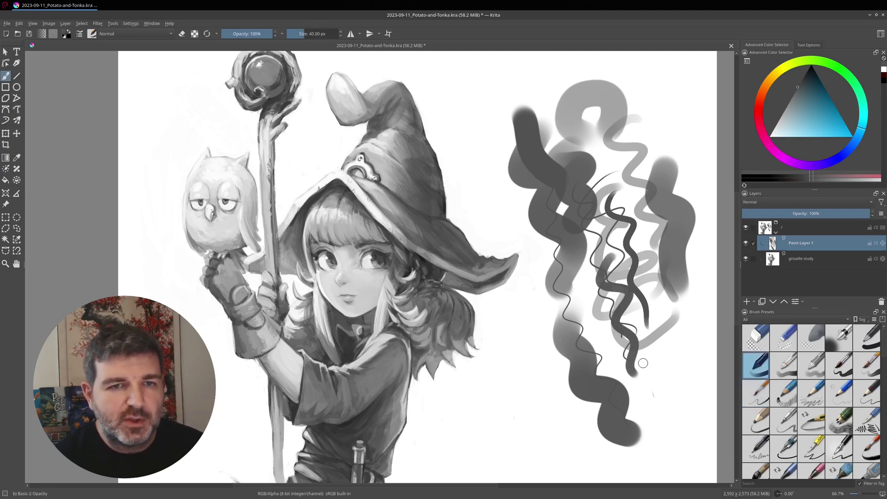
# Clear Paint Layer 1, paint two grey Basic-2 Opacity waves, the second at 72 px, and open the Brush Editor
pyautogui.press('Delete')
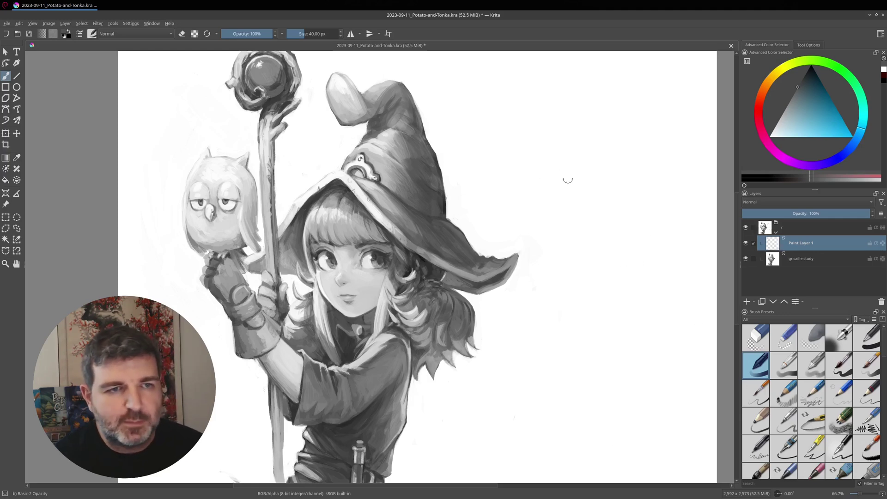
pyautogui.moveTo(569, 148); pyautogui.dragTo(582, 300)
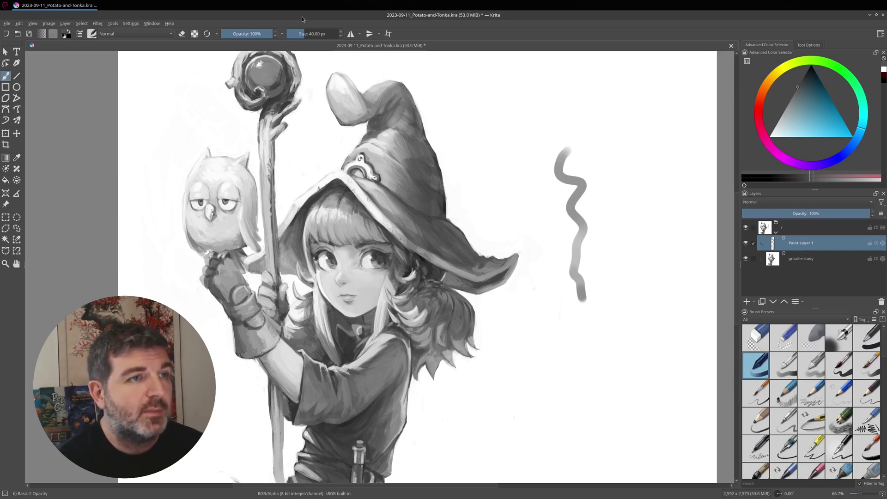
pyautogui.moveTo(299, 34); pyautogui.dragTo(311, 33)
pyautogui.moveTo(601, 139)
pyautogui.mouseDown()
pyautogui.moveTo(603, 223)
pyautogui.moveTo(598, 258)
pyautogui.mouseUp()
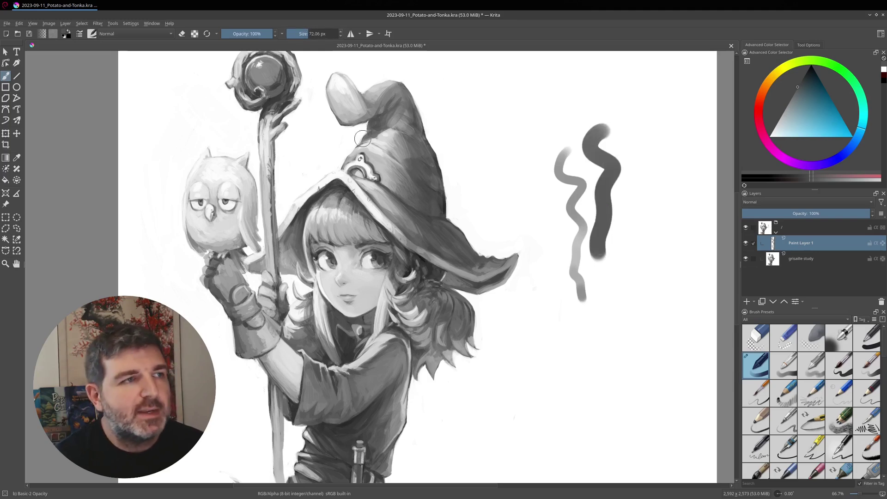
pyautogui.click(79, 34)
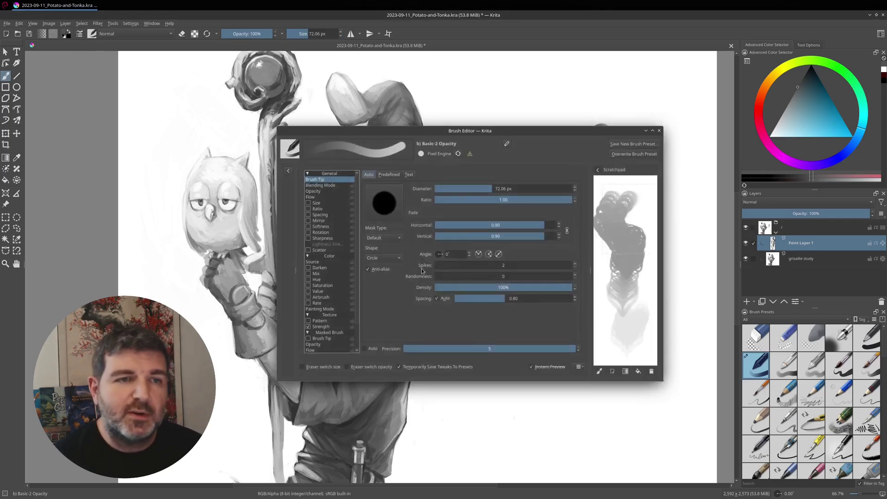
# Clear the Scratchpad, choose the Hearts predefined brush tip and test it on the Scratchpad
pyautogui.click(651, 372)
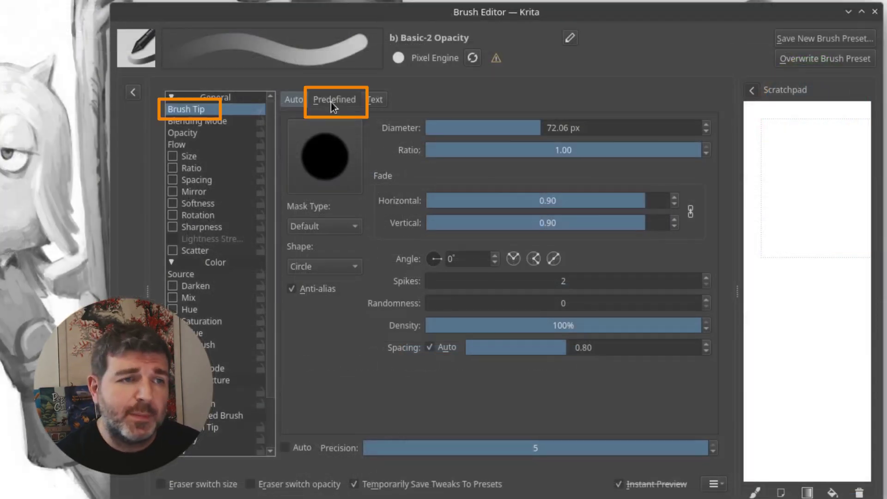
pyautogui.click(331, 101)
pyautogui.moveTo(493, 358); pyautogui.dragTo(492, 251)
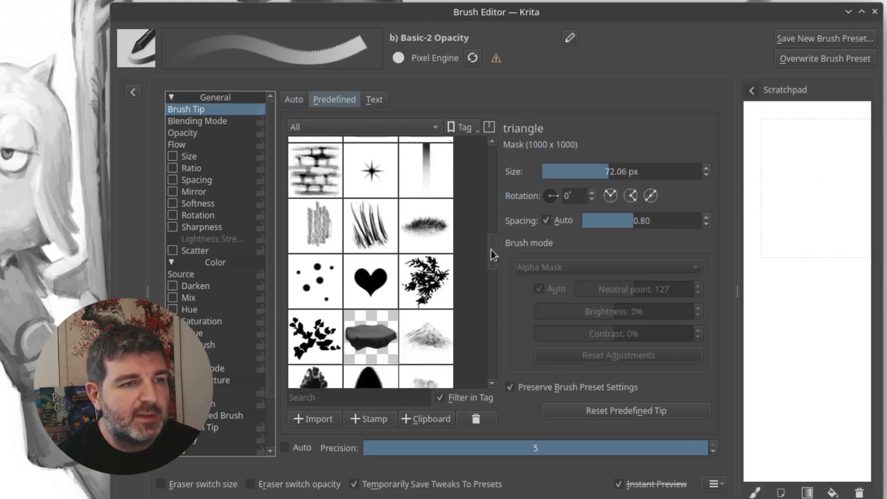
pyautogui.click(376, 278)
pyautogui.moveTo(792, 162)
pyautogui.mouseDown()
pyautogui.moveTo(786, 153)
pyautogui.moveTo(830, 206)
pyautogui.moveTo(804, 231)
pyautogui.mouseUp()
pyautogui.moveTo(816, 278)
pyautogui.mouseDown()
pyautogui.moveTo(795, 342)
pyautogui.moveTo(844, 457)
pyautogui.mouseUp()
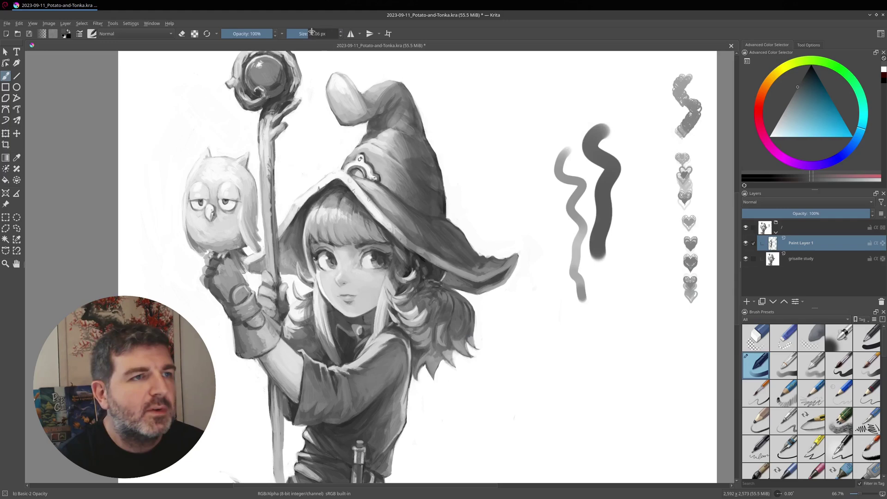
# Enlarge the heart brush to 227.81 px and paint heart strokes beside the figure
pyautogui.moveTo(312, 31); pyautogui.dragTo(319, 32)
pyautogui.moveTo(577, 93)
pyautogui.mouseDown()
pyautogui.moveTo(509, 134)
pyautogui.moveTo(561, 273)
pyautogui.moveTo(566, 329)
pyautogui.moveTo(612, 336)
pyautogui.moveTo(613, 389)
pyautogui.moveTo(651, 409)
pyautogui.mouseUp()
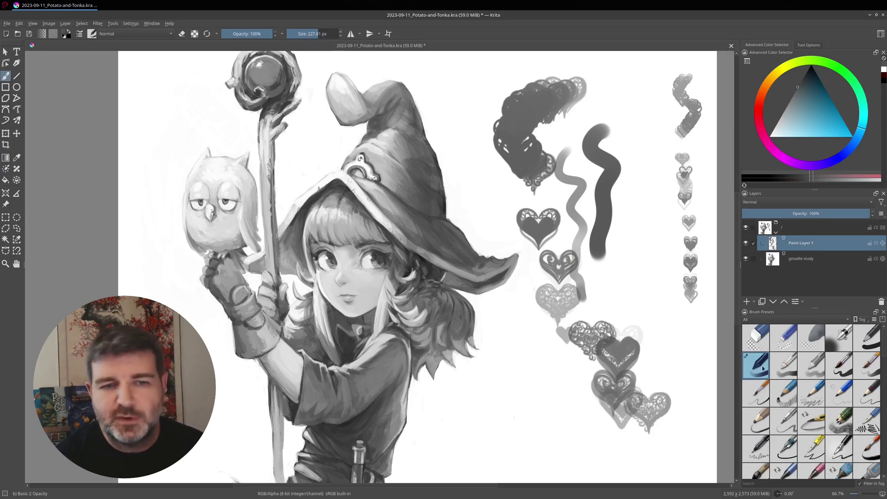
pyautogui.moveTo(651, 291)
pyautogui.mouseDown()
pyautogui.moveTo(635, 276)
pyautogui.moveTo(645, 269)
pyautogui.moveTo(658, 225)
pyautogui.mouseUp()
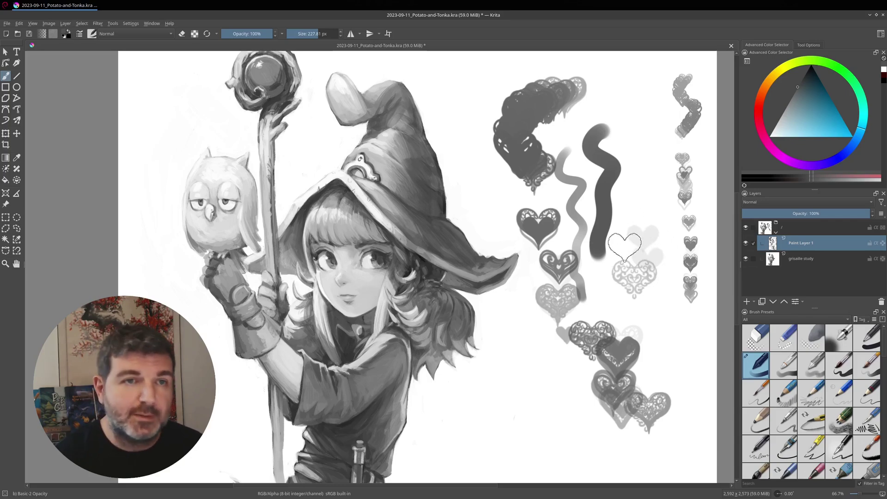
# Start a new brush preset using the icon library's purple pen, shifted to a saturated pink
pyautogui.click(79, 34)
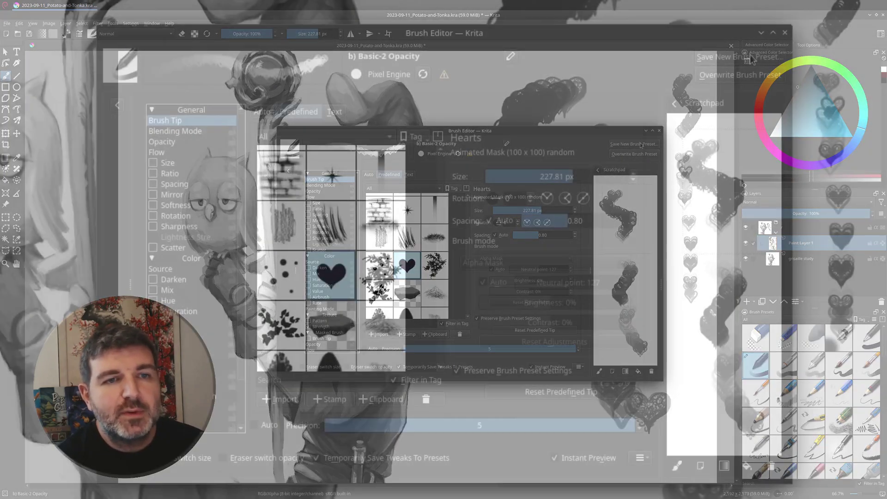
pyautogui.click(740, 57)
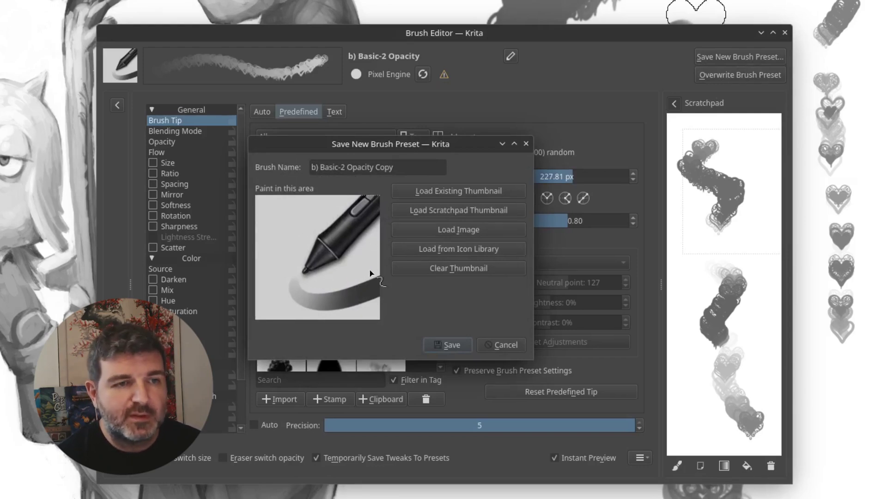
pyautogui.click(470, 249)
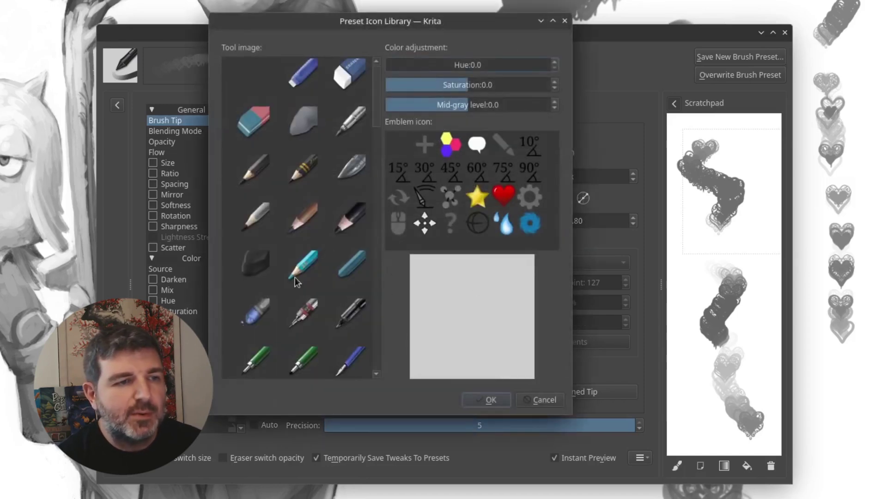
pyautogui.moveTo(373, 110); pyautogui.dragTo(372, 196)
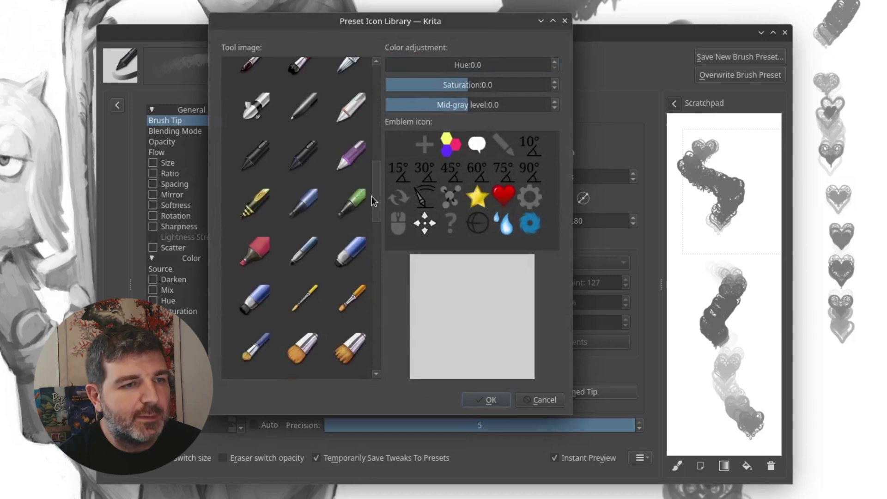
pyautogui.click(353, 162)
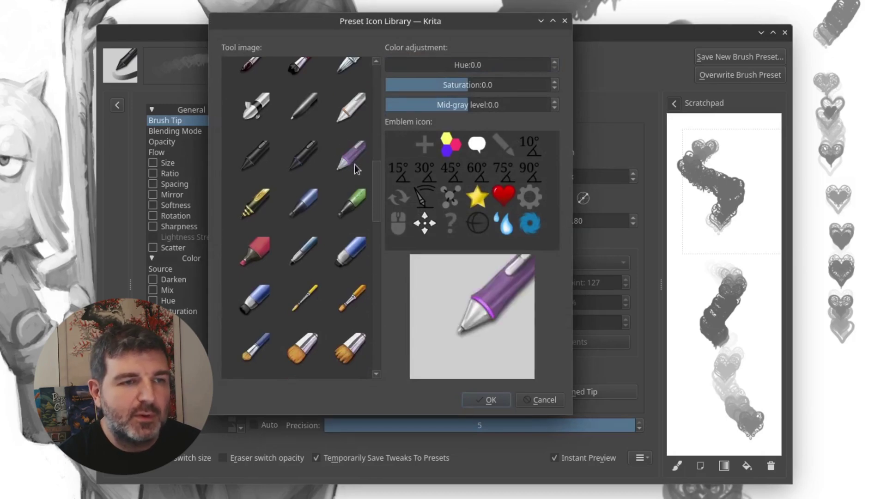
pyautogui.moveTo(470, 85); pyautogui.dragTo(516, 75)
pyautogui.moveTo(434, 65); pyautogui.dragTo(406, 65)
pyautogui.click(491, 400)
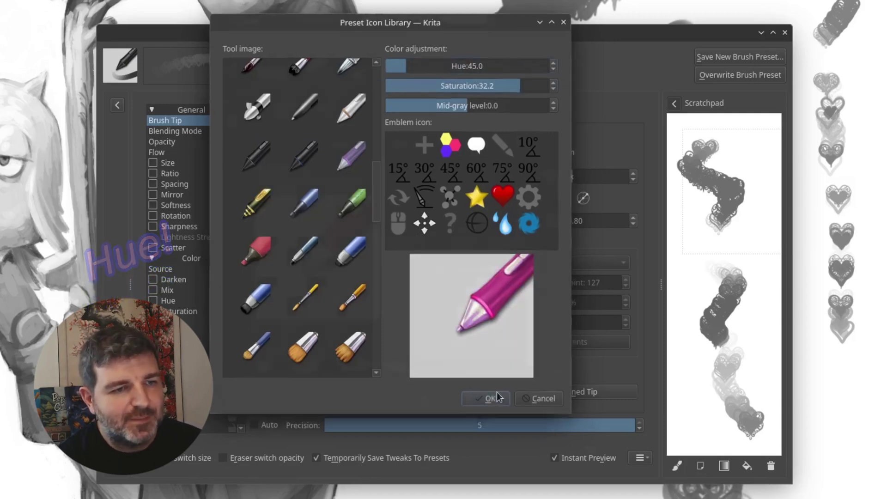
# Paint hearts on the thumbnail, rename the preset to 'b) Basic-2 Heart' and save it
pyautogui.moveTo(288, 240); pyautogui.dragTo(275, 292)
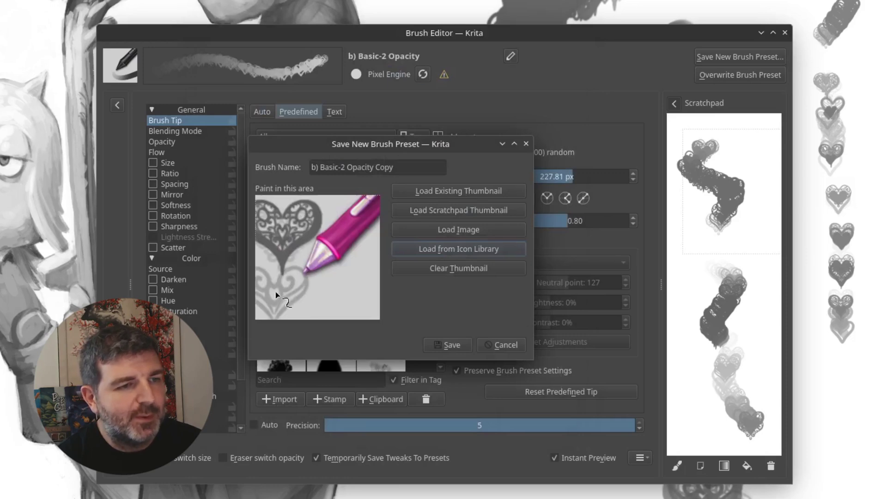
pyautogui.moveTo(341, 301)
pyautogui.mouseDown()
pyautogui.moveTo(364, 269)
pyautogui.moveTo(348, 301)
pyautogui.moveTo(353, 318)
pyautogui.mouseUp()
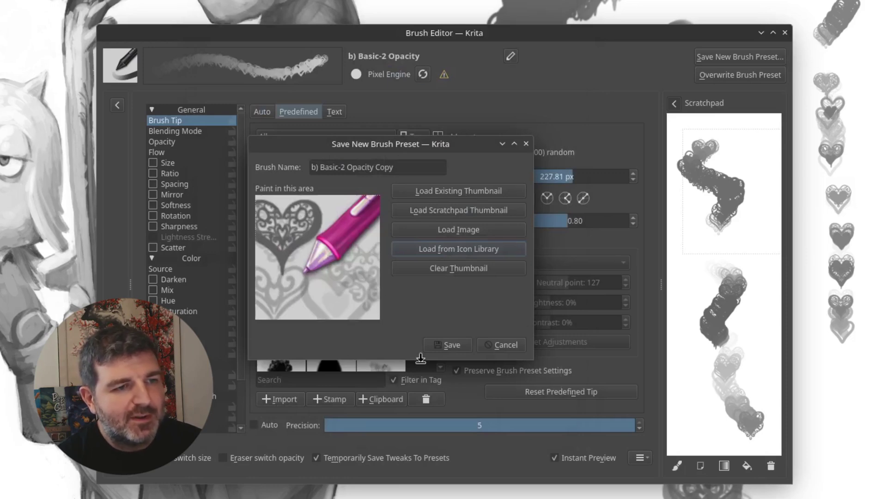
pyautogui.moveTo(347, 167); pyautogui.dragTo(420, 170)
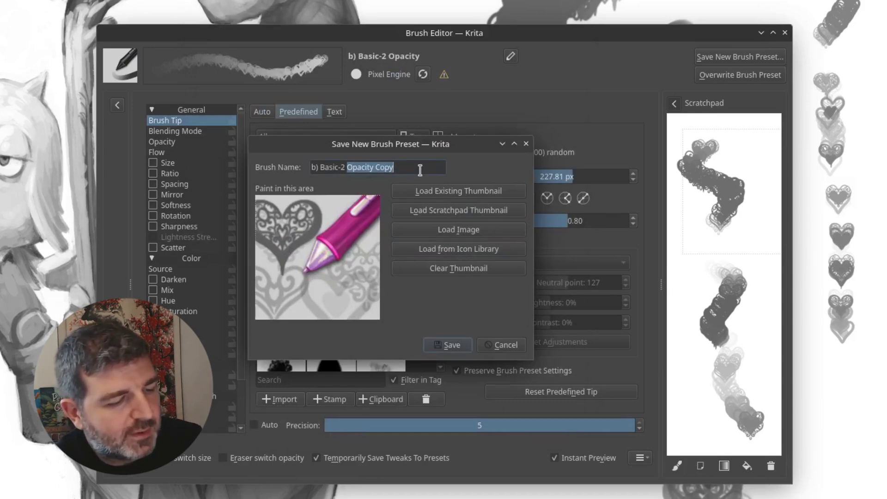
pyautogui.write('Hear')
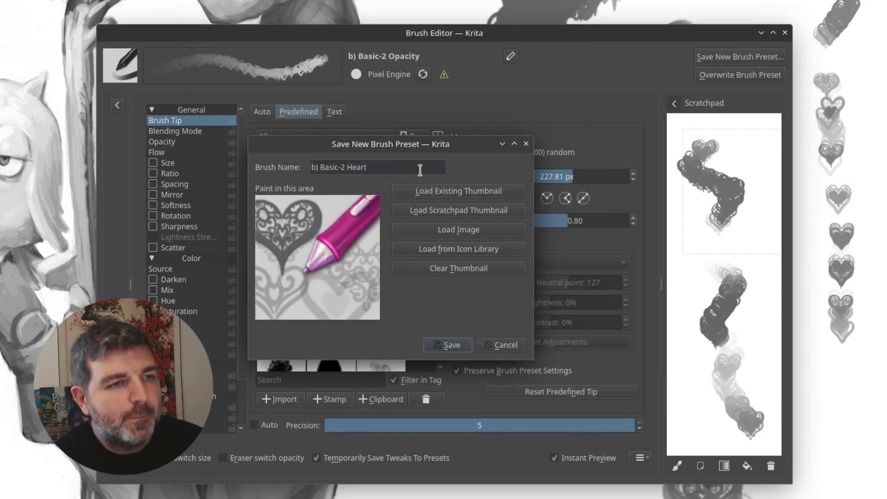
pyautogui.click(450, 345)
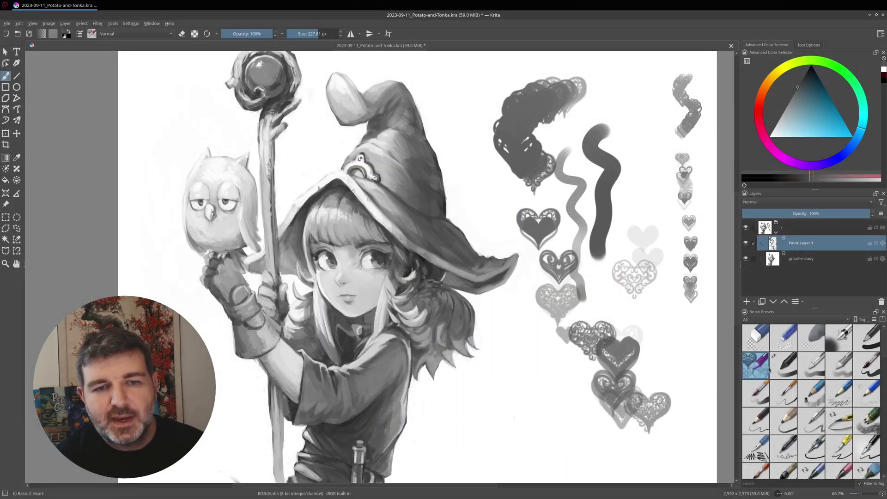
# Reset Basic-2 Opacity to its saved 40 px settings, test grey strokes, then paint hearts with Basic-2 Heart
pyautogui.click(787, 368)
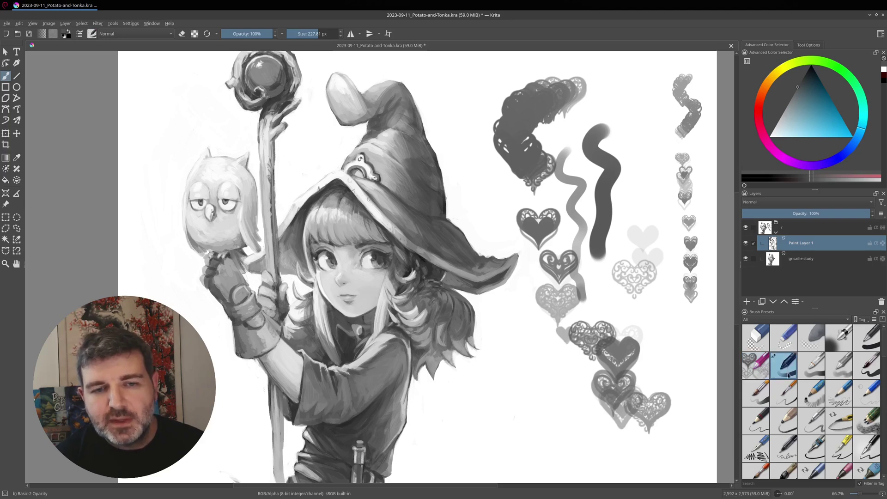
pyautogui.moveTo(666, 321); pyautogui.dragTo(686, 379)
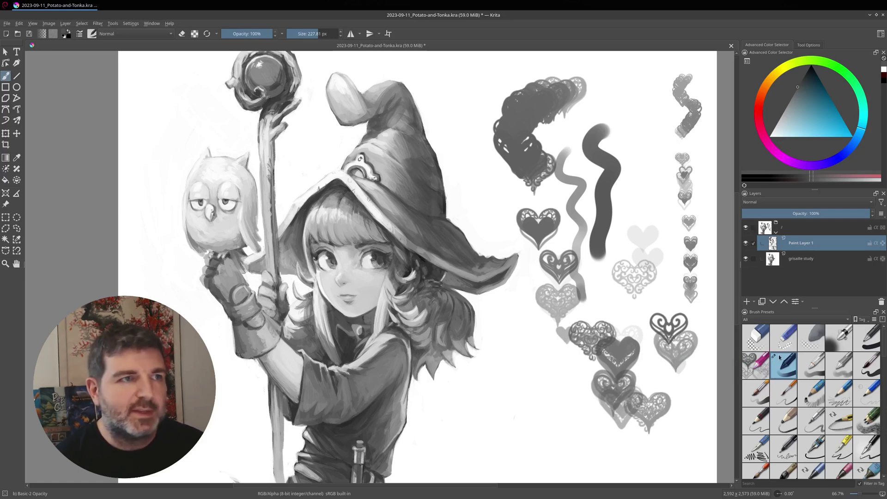
pyautogui.click(207, 33)
pyautogui.moveTo(542, 315)
pyautogui.mouseDown()
pyautogui.moveTo(532, 326)
pyautogui.moveTo(552, 356)
pyautogui.moveTo(543, 448)
pyautogui.moveTo(494, 383)
pyautogui.moveTo(523, 451)
pyautogui.mouseUp()
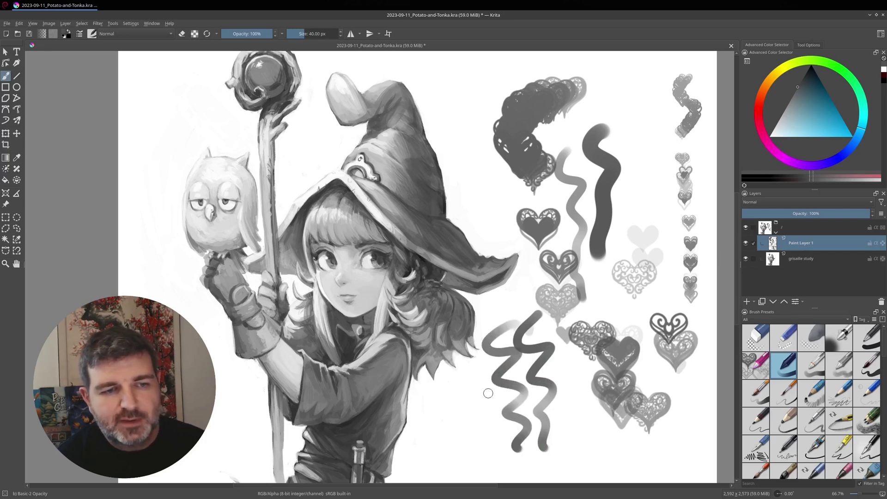
pyautogui.moveTo(488, 368); pyautogui.dragTo(504, 457)
pyautogui.click(754, 364)
pyautogui.moveTo(576, 388)
pyautogui.mouseDown()
pyautogui.moveTo(583, 438)
pyautogui.moveTo(655, 442)
pyautogui.moveTo(670, 365)
pyautogui.moveTo(642, 286)
pyautogui.moveTo(645, 208)
pyautogui.moveTo(629, 150)
pyautogui.mouseUp()
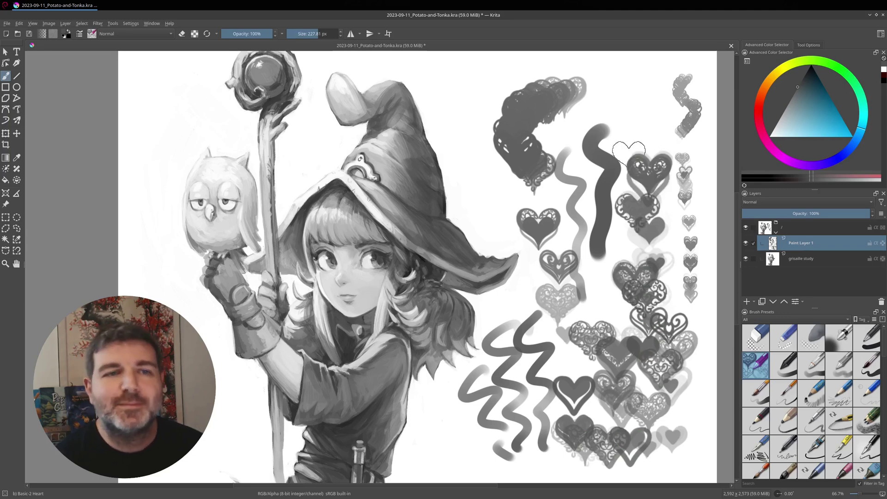